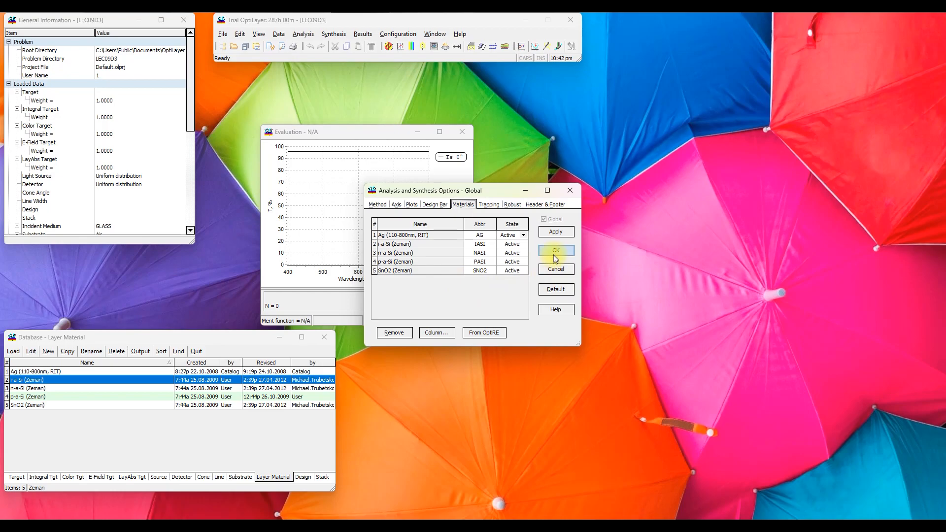
# Accept the layer materials options and review the layer spreadsheet of the 5 layer solar cell design
pyautogui.click(556, 252)
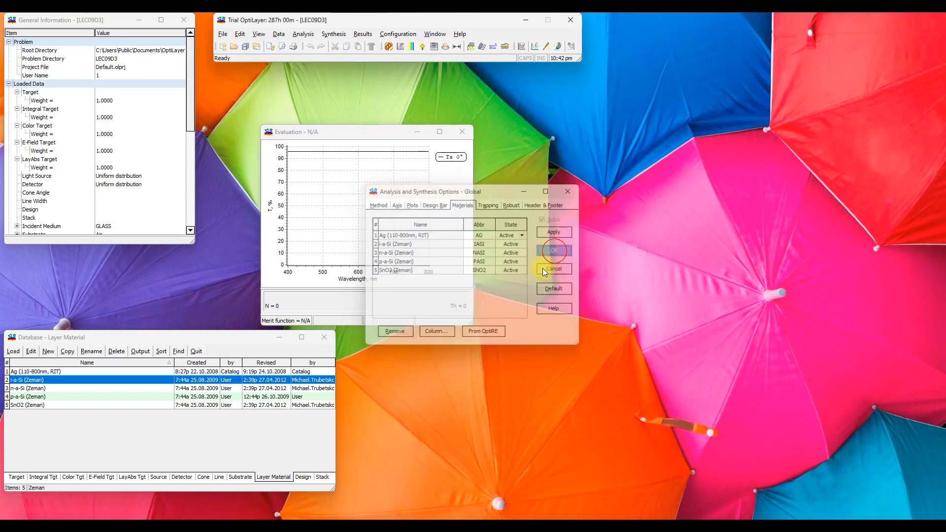
pyautogui.click(304, 479)
pyautogui.click(36, 353)
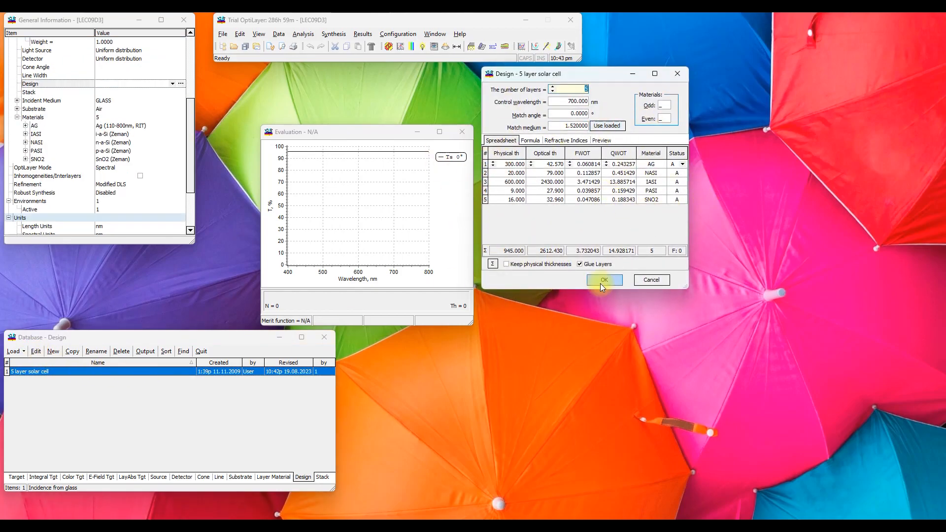
pyautogui.click(603, 280)
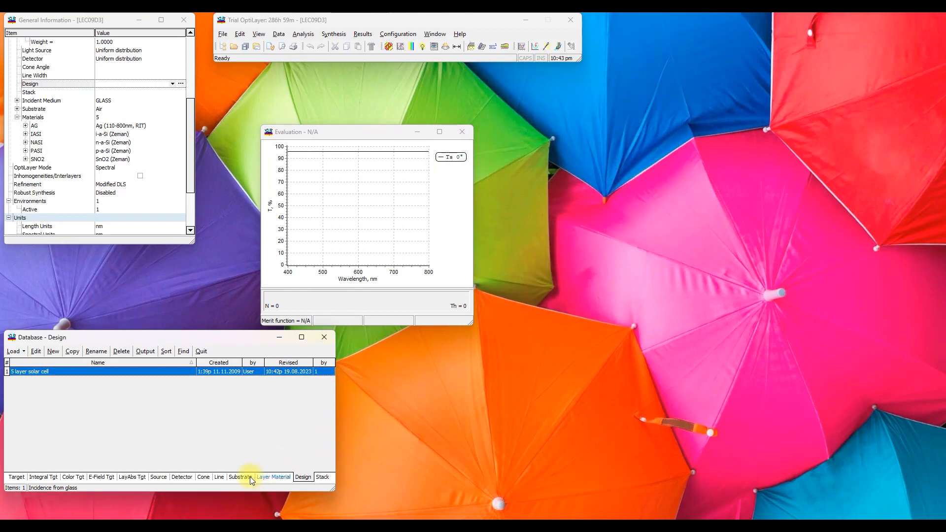
# Load Air as the substrate and GLASS as the incident medium
pyautogui.click(229, 479)
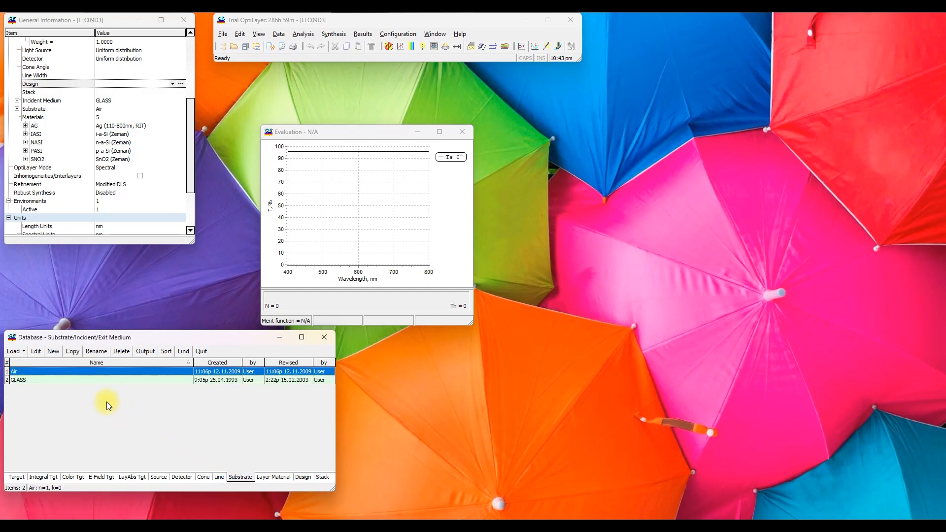
pyautogui.rightClick(27, 376)
pyautogui.click(44, 214)
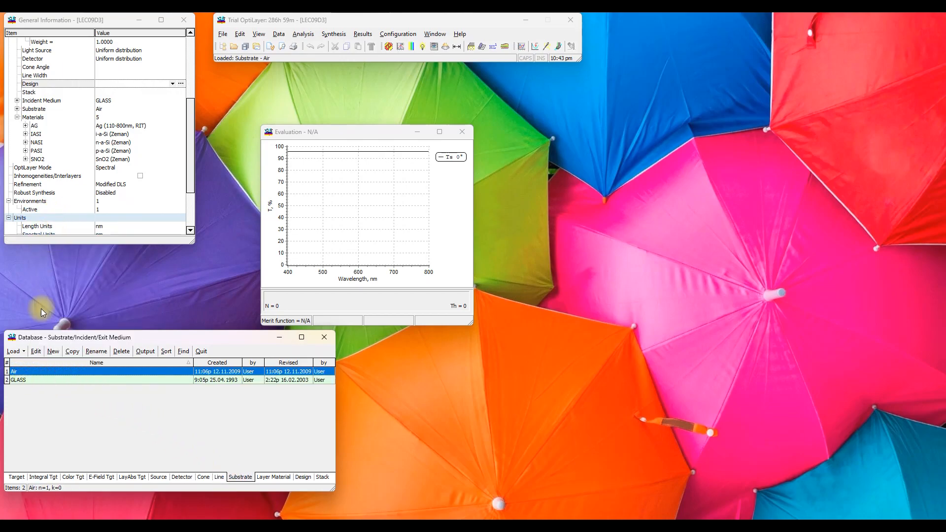
pyautogui.click(31, 381)
pyautogui.rightClick(29, 380)
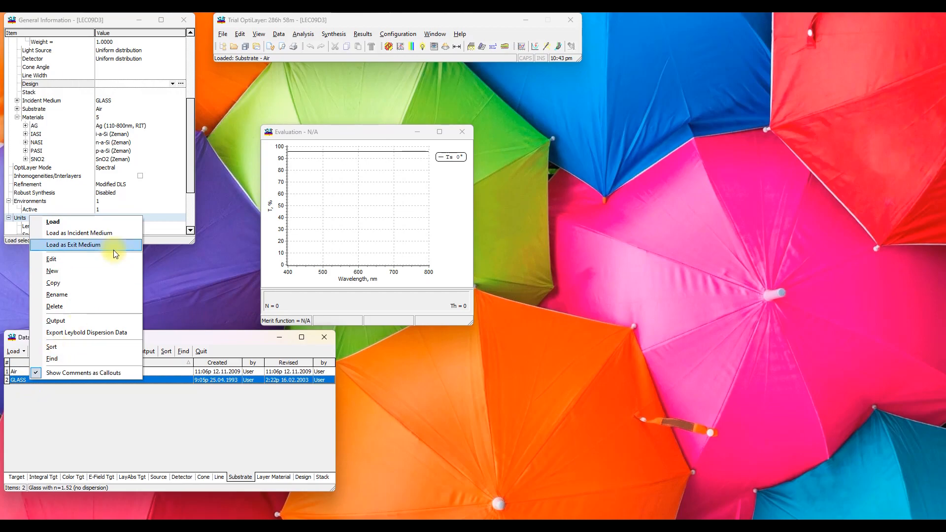
pyautogui.click(112, 235)
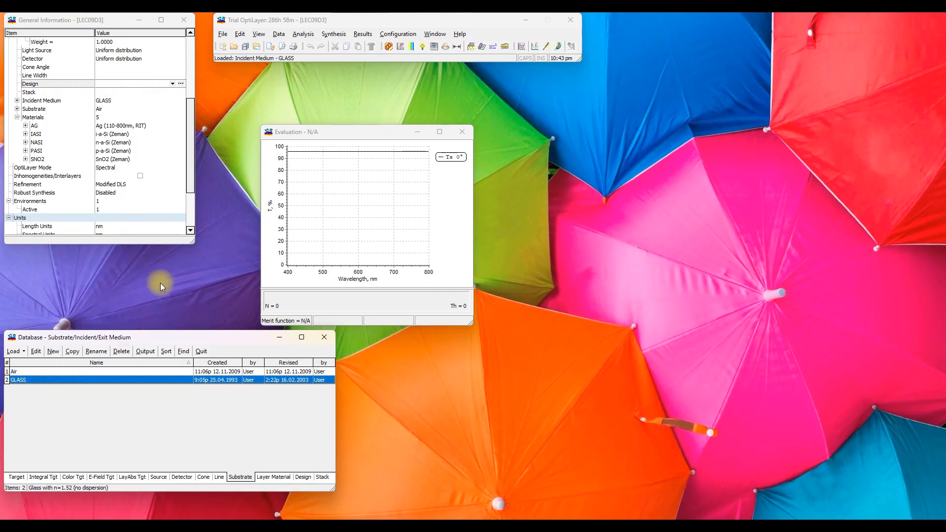
# Load the 5 layer solar cell design and set its evaluation plot to show absorptance (A)
pyautogui.click(302, 477)
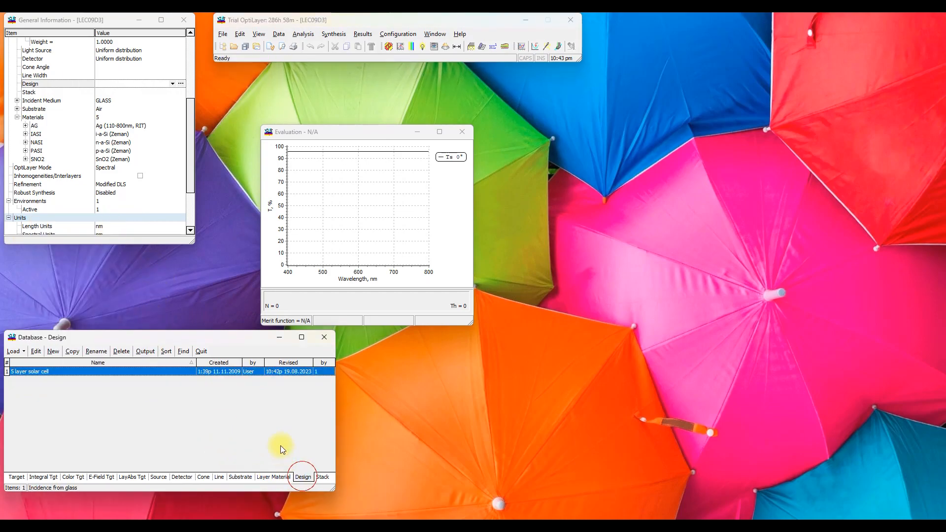
pyautogui.doubleClick(6, 372)
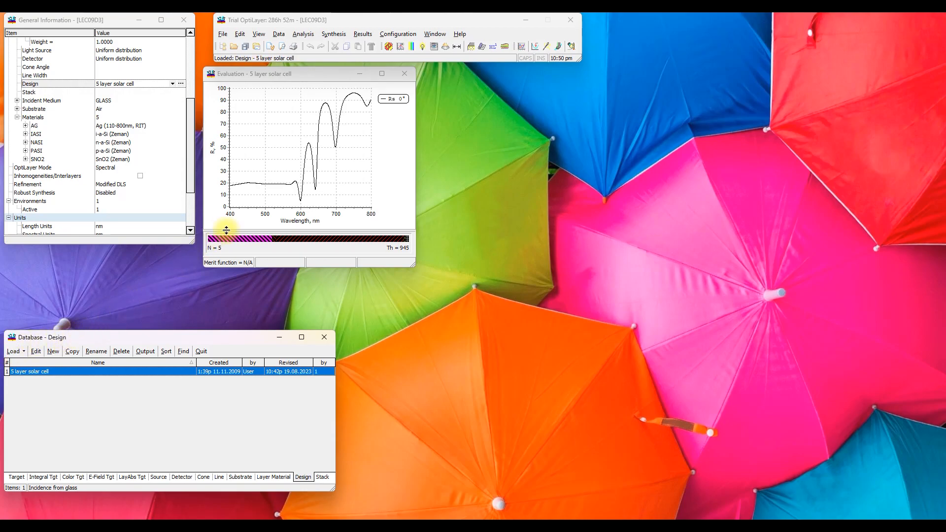
pyautogui.click(263, 142)
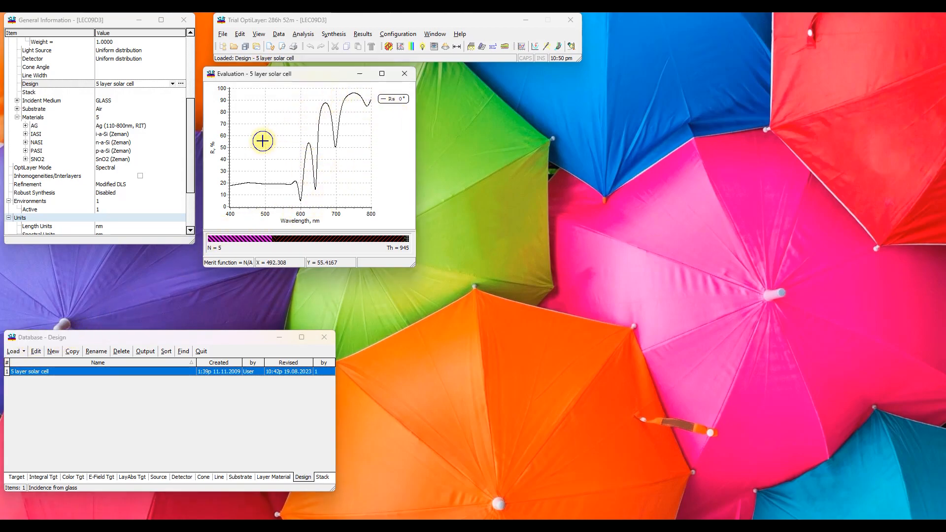
pyautogui.rightClick(263, 142)
pyautogui.click(291, 247)
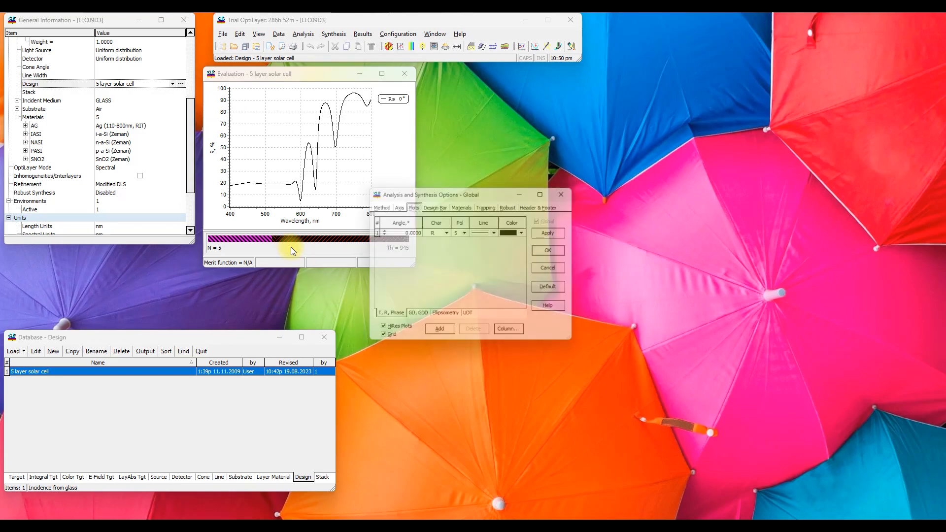
pyautogui.click(448, 231)
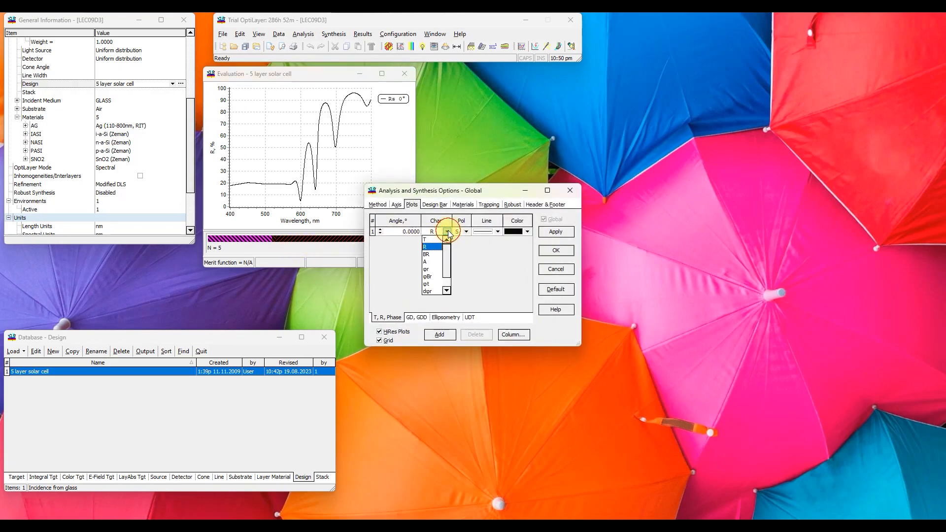
pyautogui.click(427, 262)
pyautogui.click(548, 235)
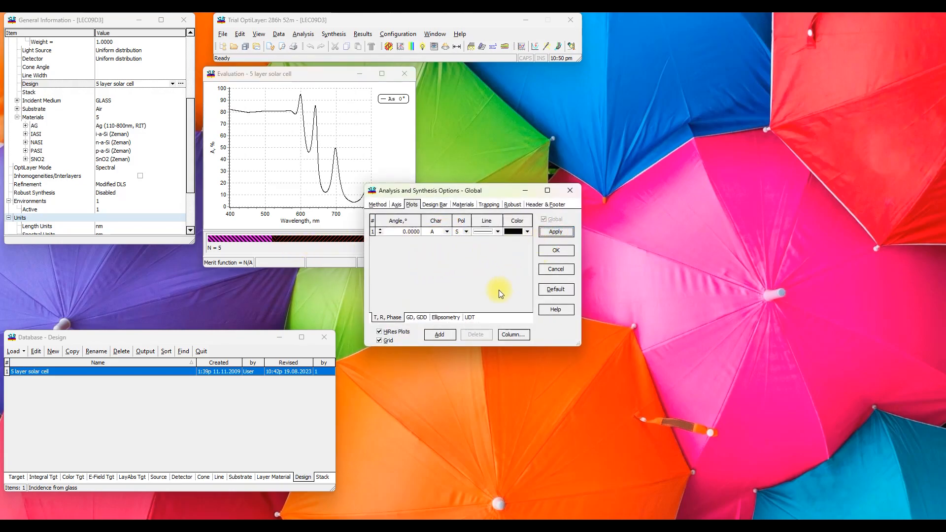
pyautogui.click(554, 251)
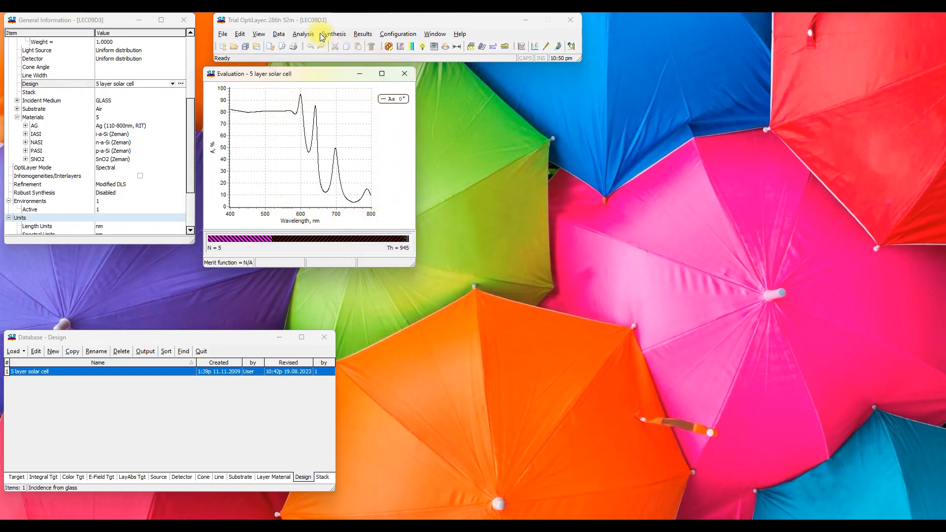
# Run the Layer Absorptance analysis for layers 2 to 4 with S polarization at 0° incidence
pyautogui.click(303, 34)
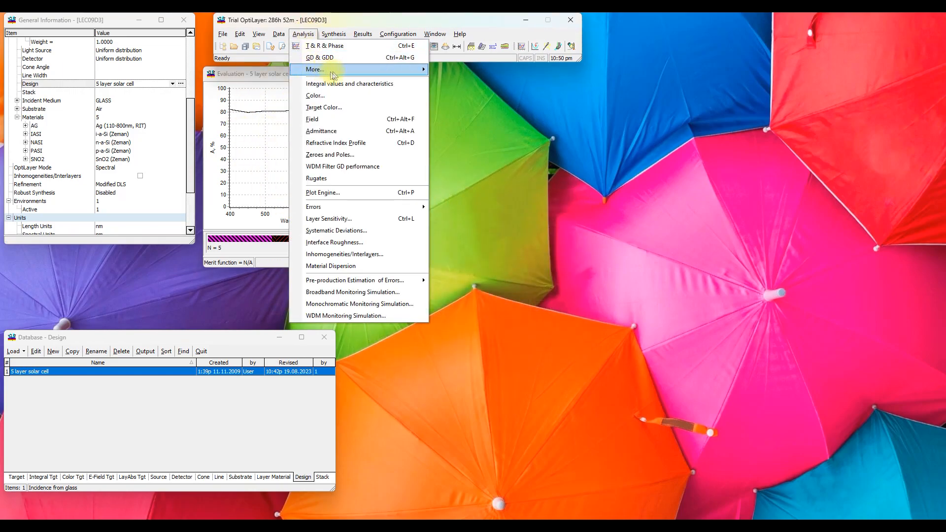
pyautogui.moveTo(340, 74)
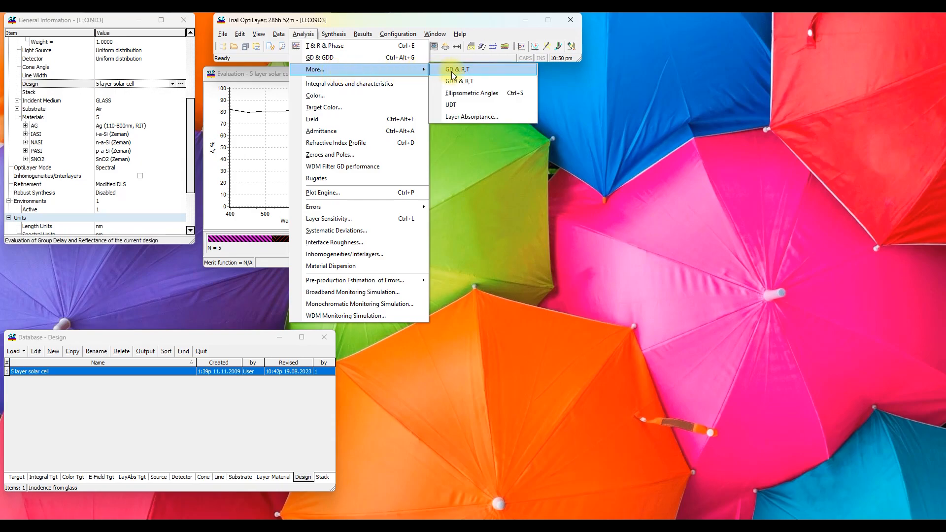
pyautogui.click(457, 119)
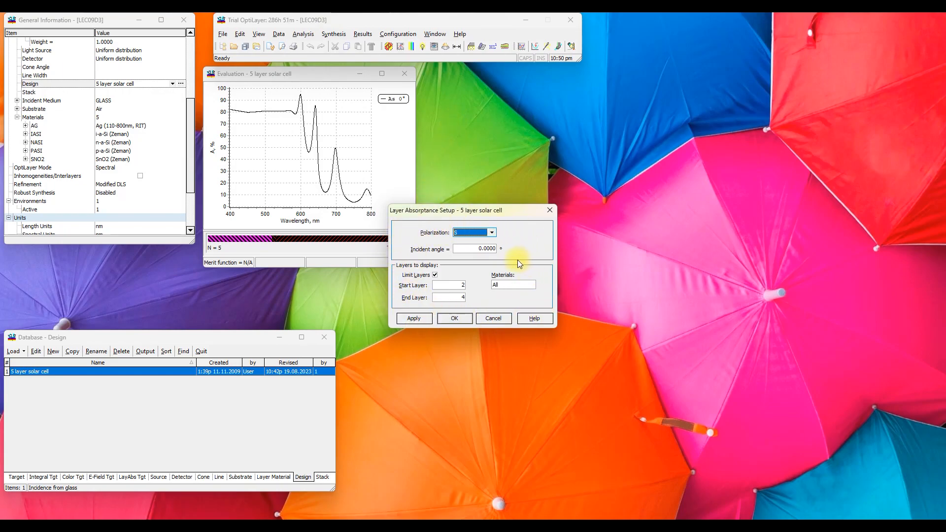
pyautogui.click(447, 319)
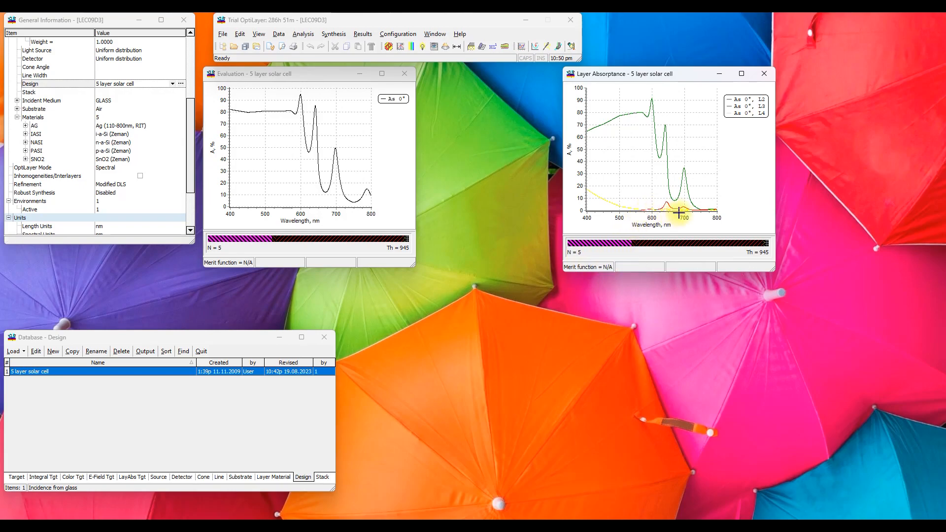
# Enlarge the Layer Absorptance plot, compare the absorptance curves of the individual layers, and close it
pyautogui.moveTo(772, 267); pyautogui.dragTo(869, 352)
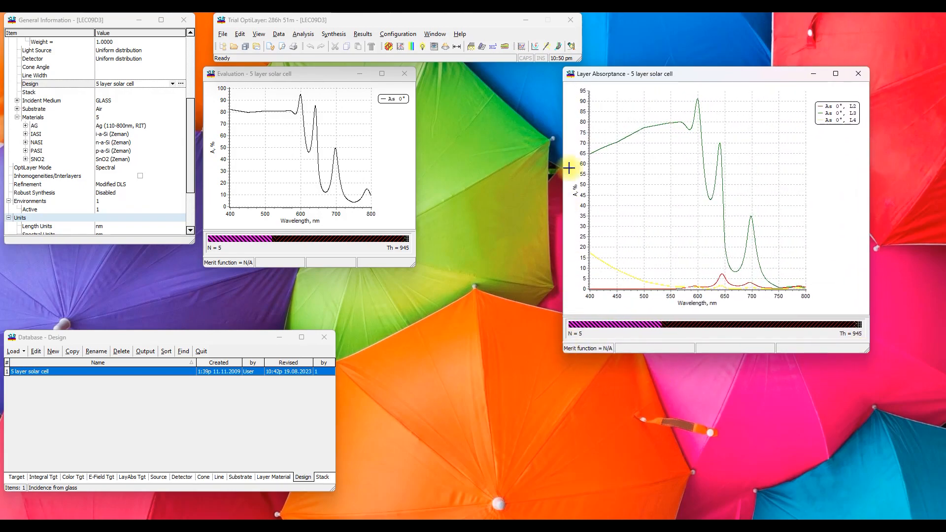
pyautogui.moveTo(583, 77); pyautogui.dragTo(450, 78)
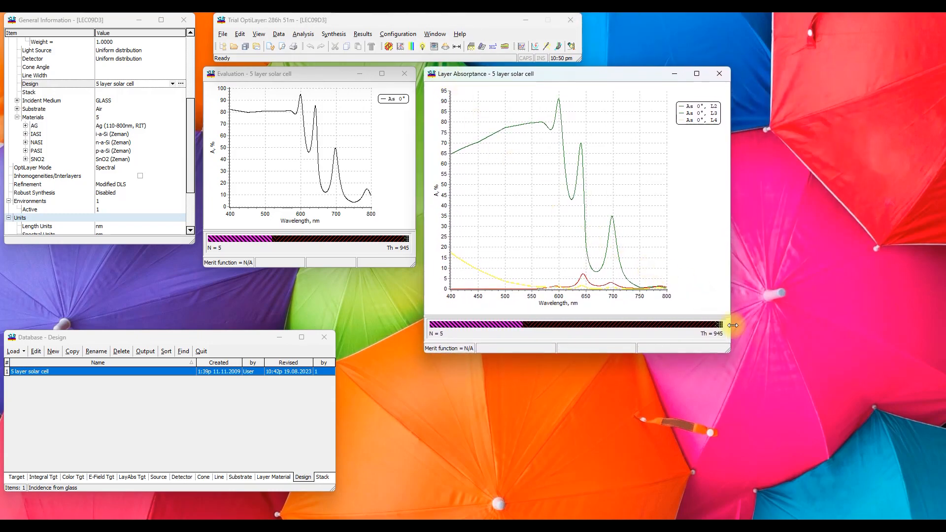
pyautogui.moveTo(728, 359); pyautogui.dragTo(833, 451)
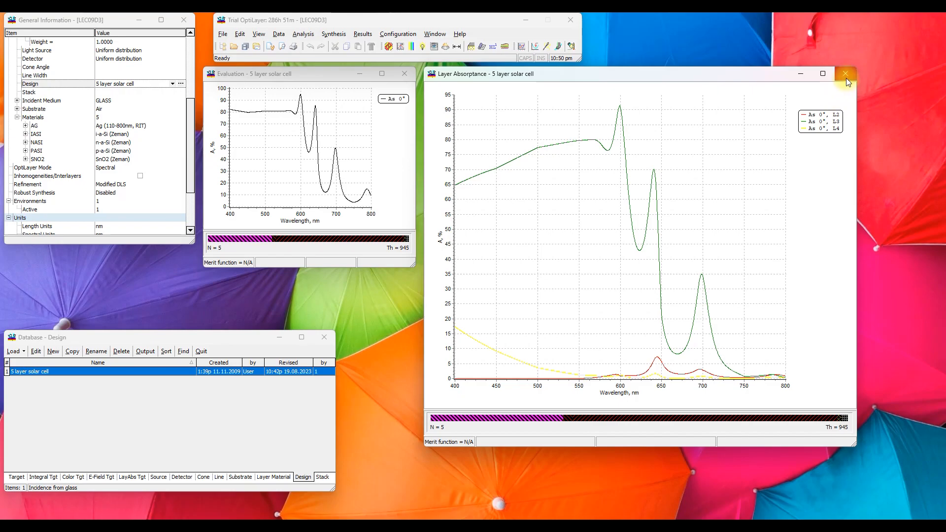
pyautogui.click(847, 79)
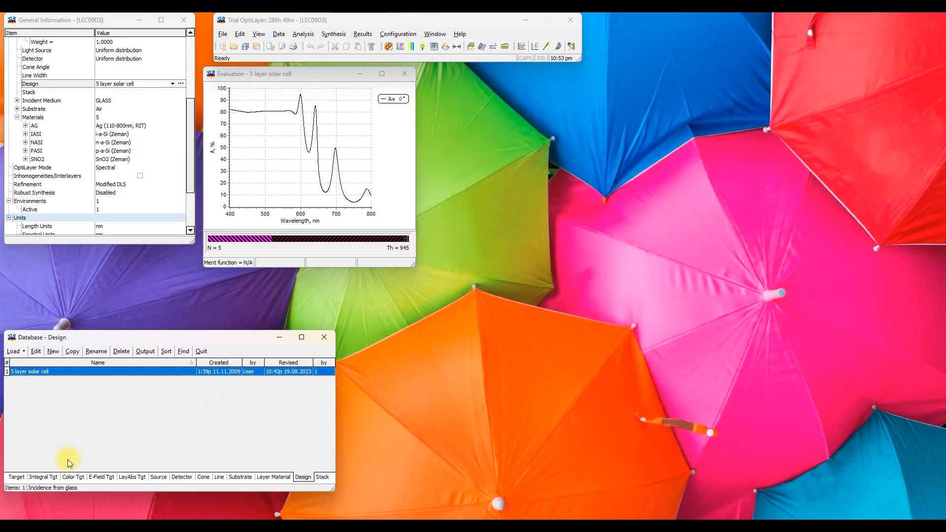
# Create a new layer absorptance target named 1 with 81 spectral points
pyautogui.click(131, 477)
pyautogui.click(49, 352)
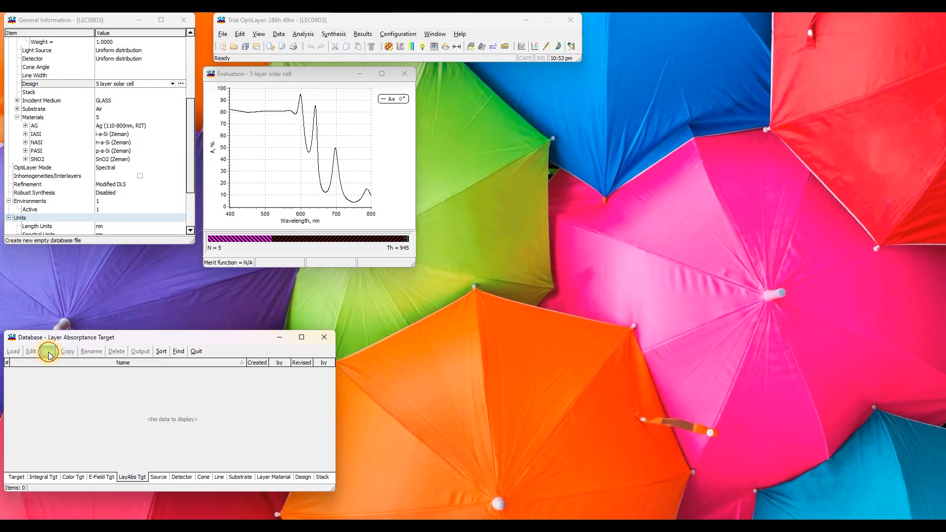
pyautogui.click(579, 242)
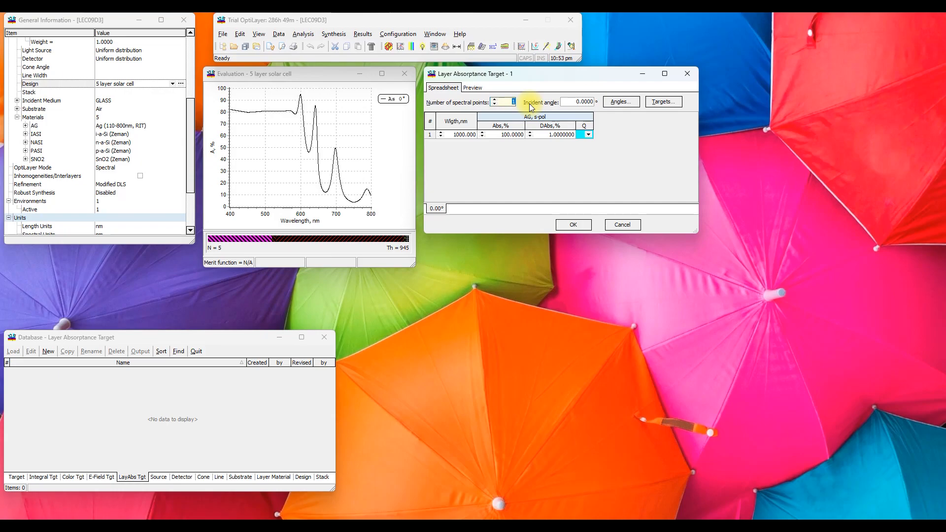
pyautogui.write('81')
pyautogui.click(513, 184)
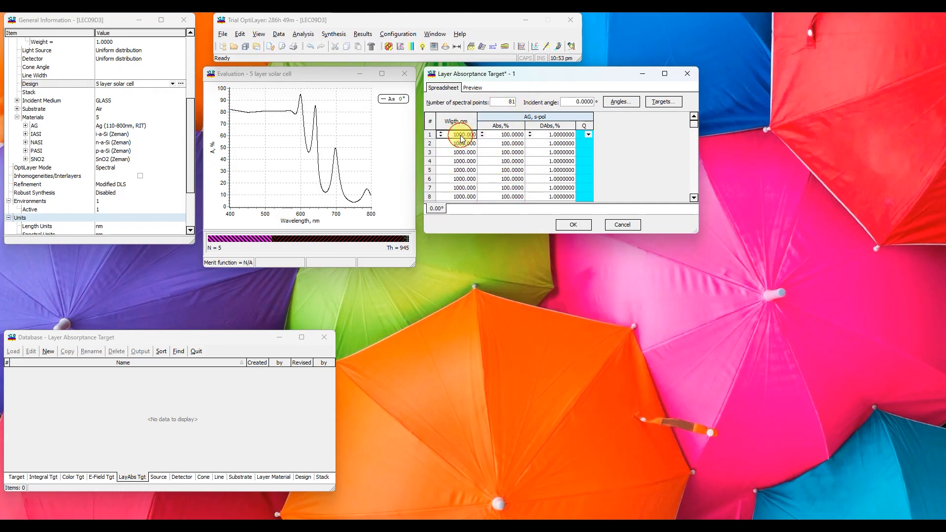
# Fill the target's wavelength column for all rows, starting at 400 nm with a 5 nm increment
pyautogui.rightClick(461, 135)
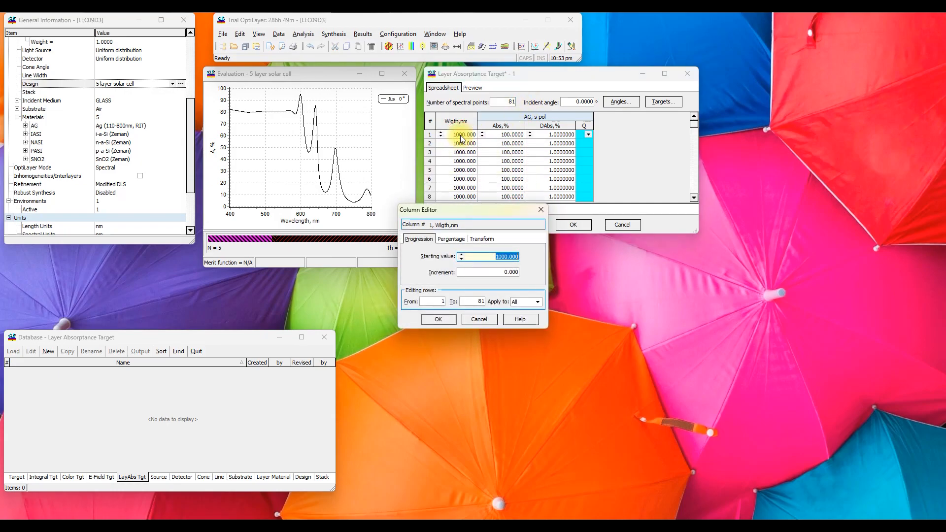
pyautogui.write('400')
pyautogui.click(507, 272)
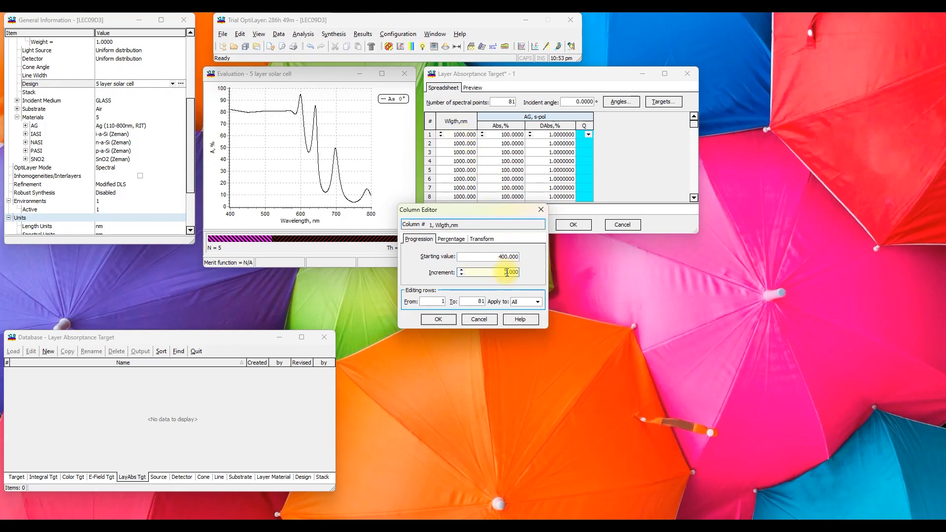
pyautogui.click(446, 318)
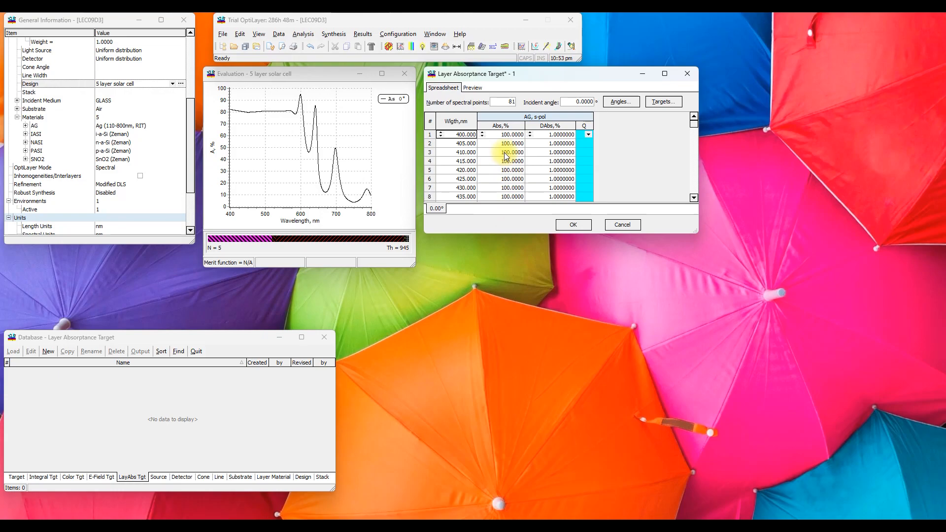
# Check the target's absorptance column and preview the target curve over the wavelength range
pyautogui.click(504, 126)
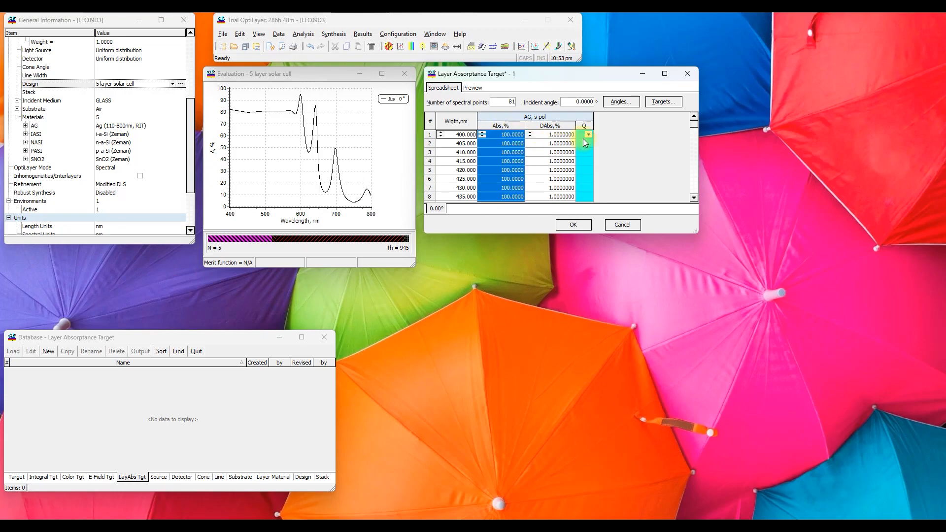
pyautogui.moveTo(693, 123)
pyautogui.mouseDown()
pyautogui.moveTo(693, 202)
pyautogui.moveTo(688, 125)
pyautogui.mouseUp()
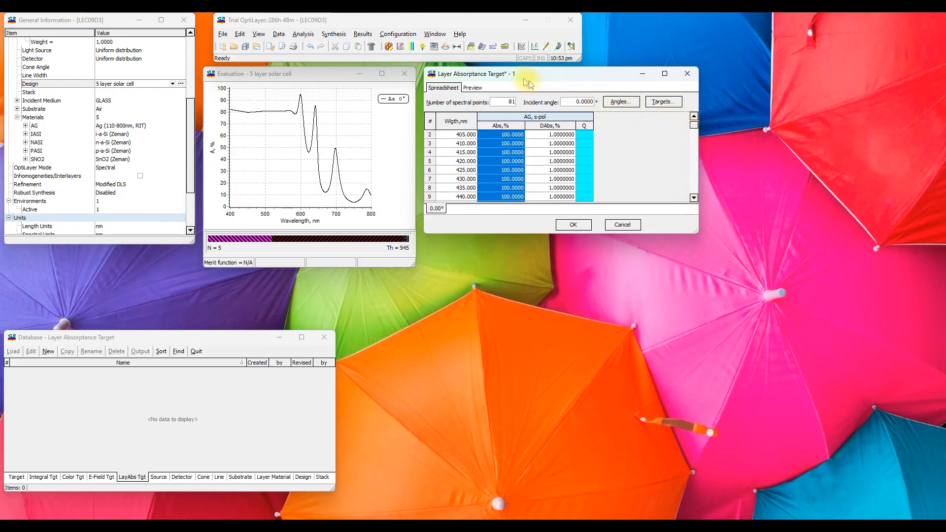
pyautogui.click(473, 88)
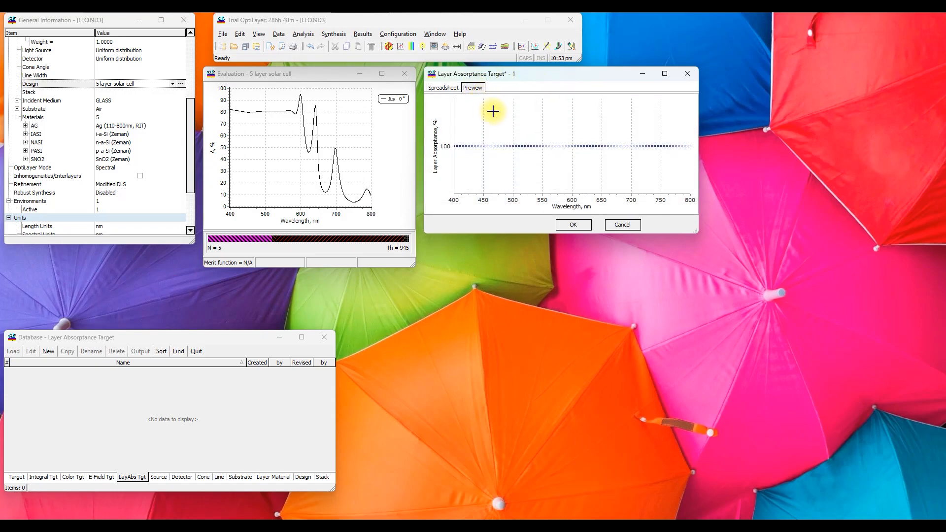
pyautogui.click(440, 89)
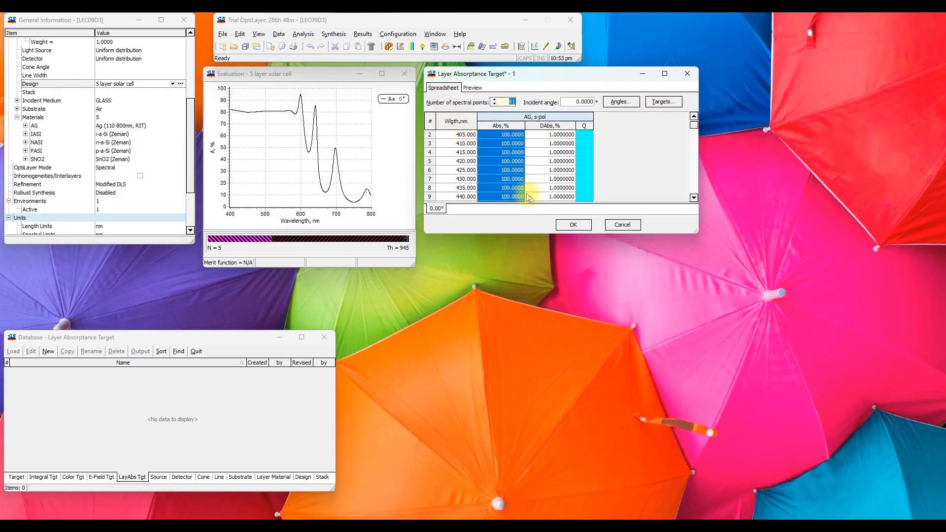
# Assign the layer absorptance target to the IASI material with s polarization, accept it, and load the target from the database
pyautogui.click(656, 103)
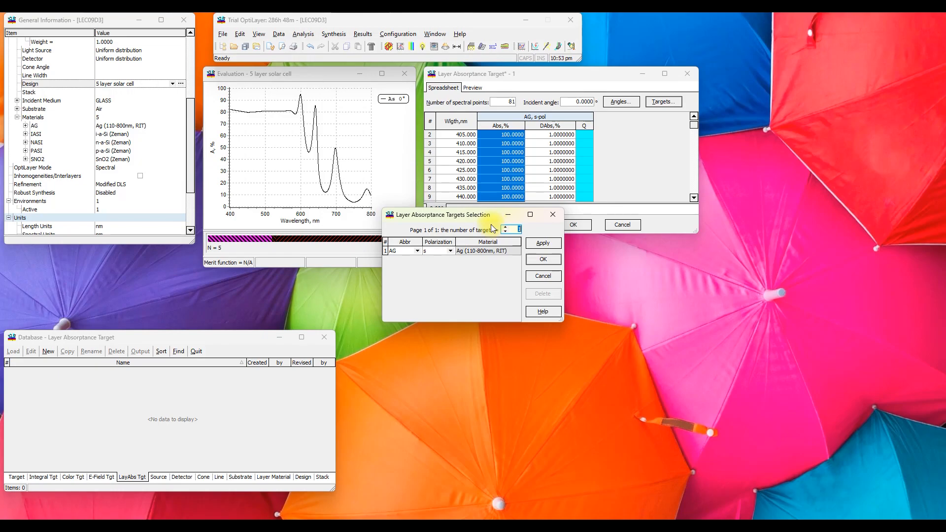
pyautogui.click(417, 251)
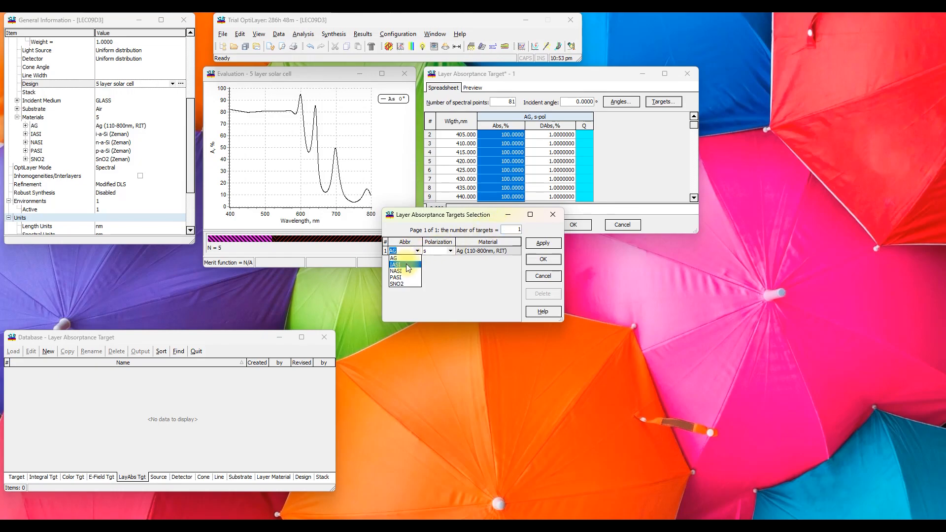
pyautogui.click(406, 265)
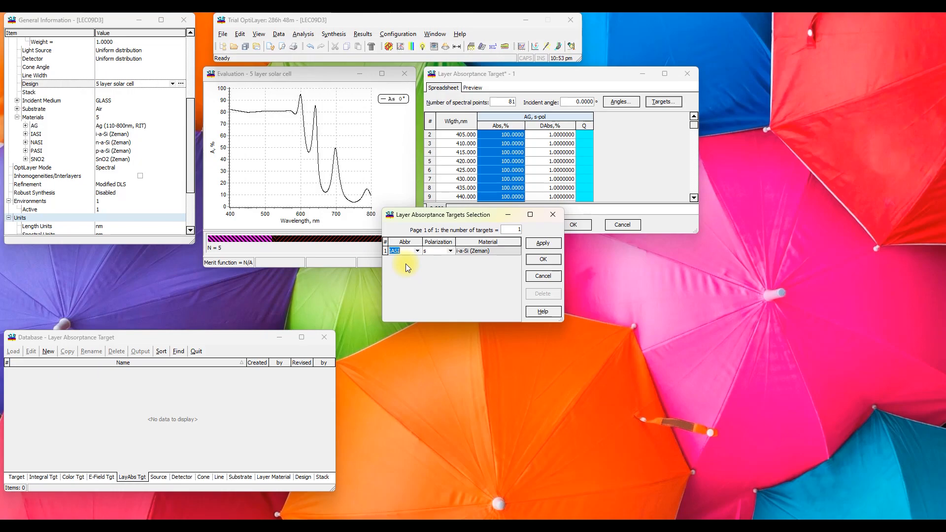
pyautogui.click(554, 259)
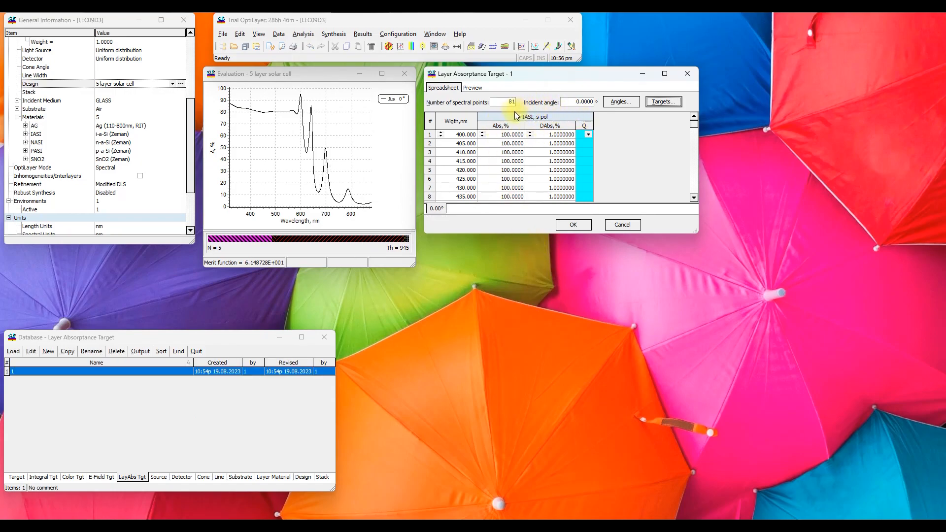
pyautogui.click(572, 224)
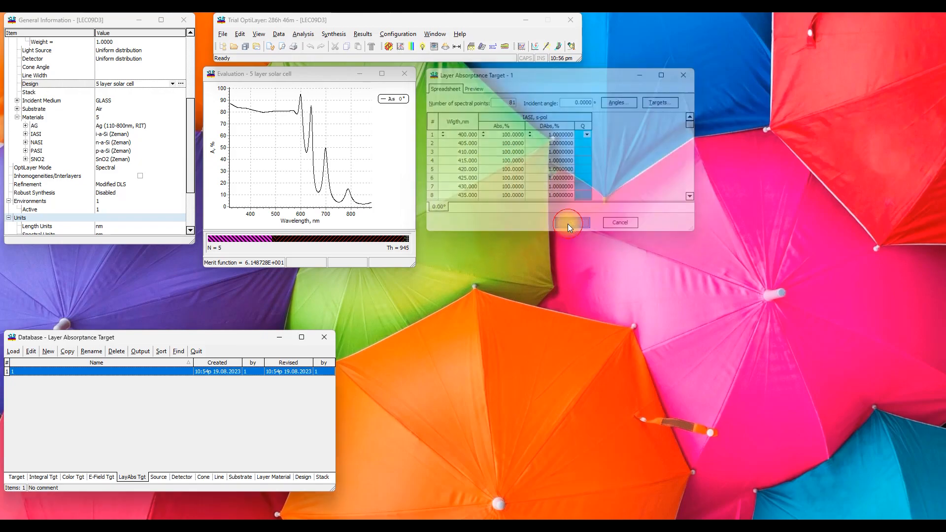
pyautogui.click(14, 352)
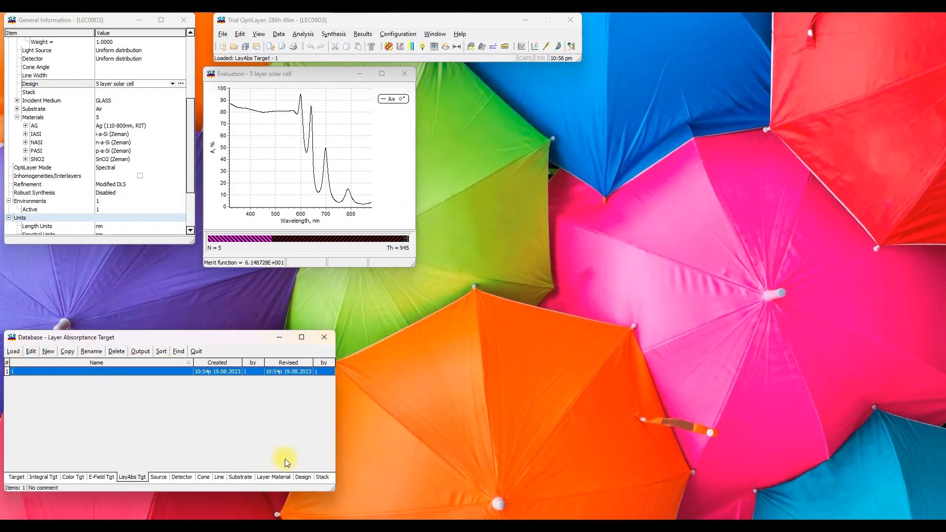
# Open the 5 layer solar cell design from the design database, examine its layers' physical thicknesses, and close it
pyautogui.click(302, 477)
pyautogui.click(37, 351)
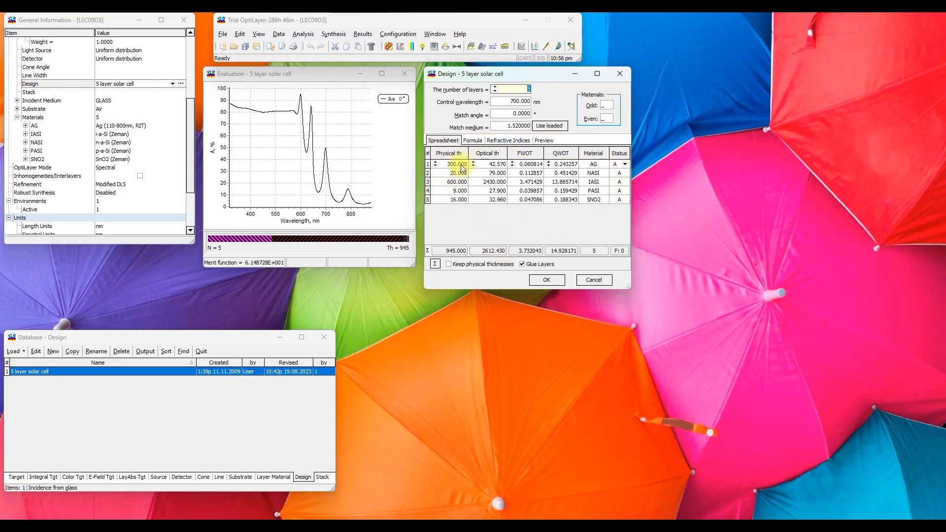
pyautogui.moveTo(456, 172); pyautogui.dragTo(468, 198)
pyautogui.click(547, 280)
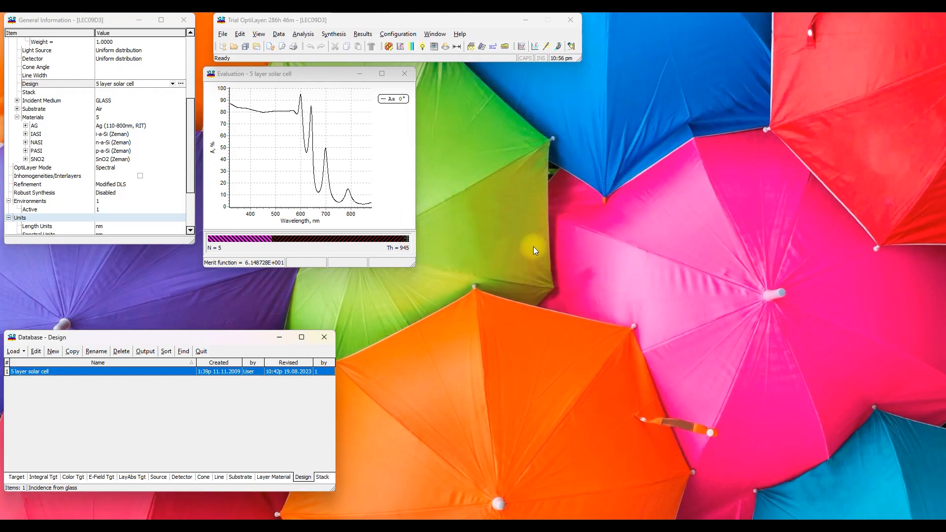
# Review the layers' thicknesses, lower and upper limits and states in the Constrained Optimization setup, and run the optimization
pyautogui.click(335, 35)
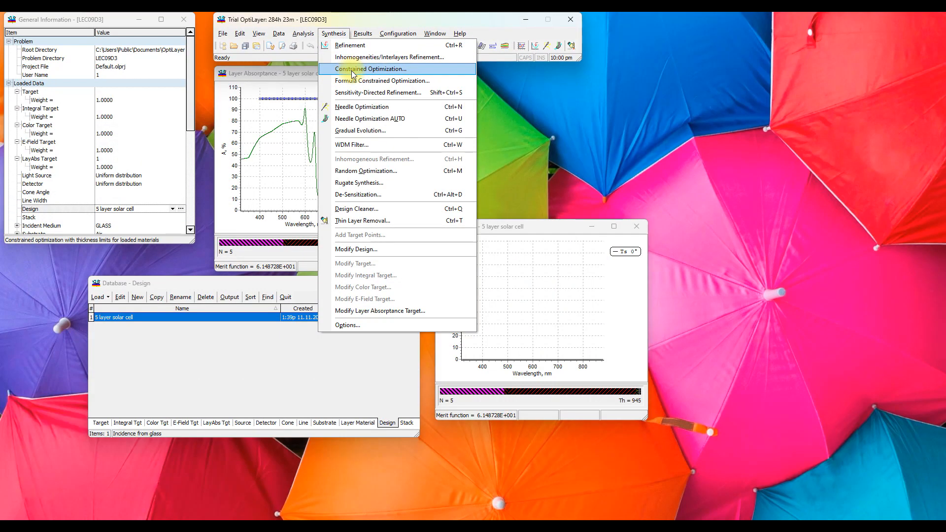
pyautogui.click(352, 70)
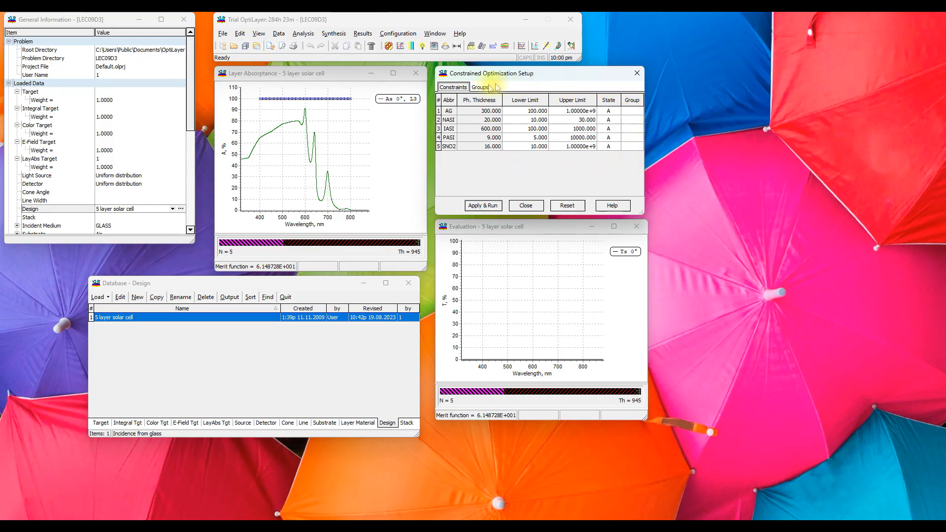
pyautogui.click(438, 112)
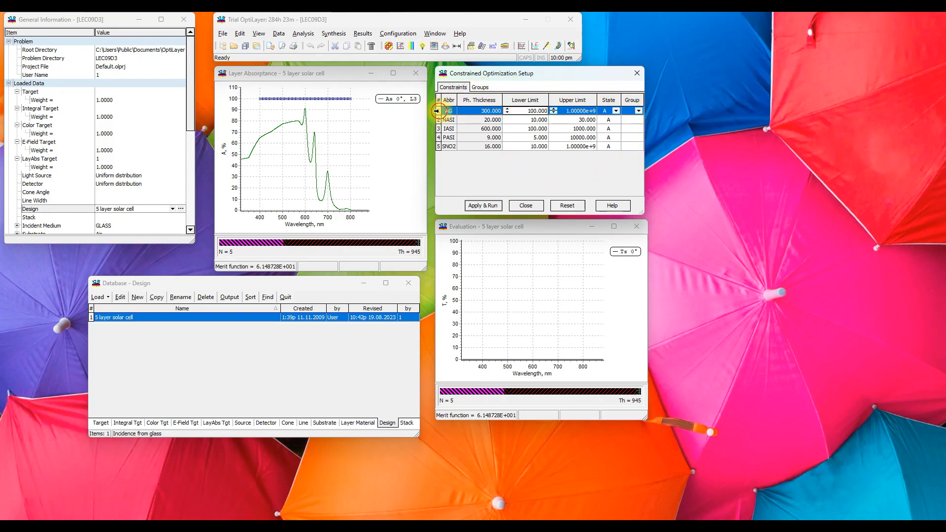
pyautogui.keyDown('ctrl'); pyautogui.click(438, 120); pyautogui.keyUp('ctrl')
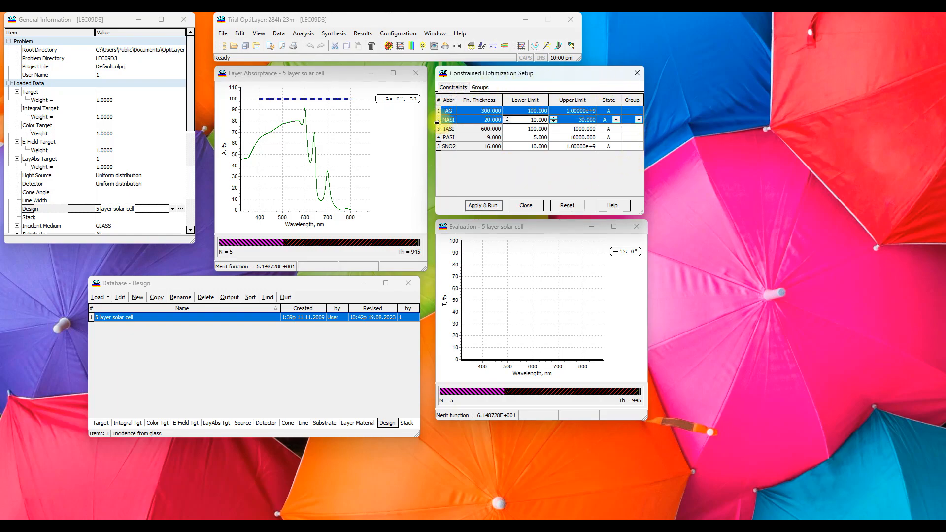
pyautogui.click(437, 130)
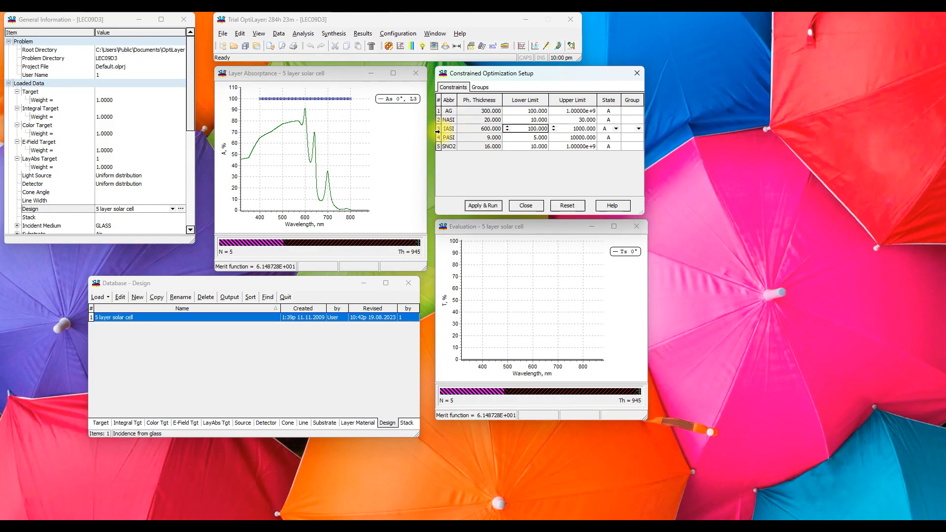
pyautogui.click(438, 138)
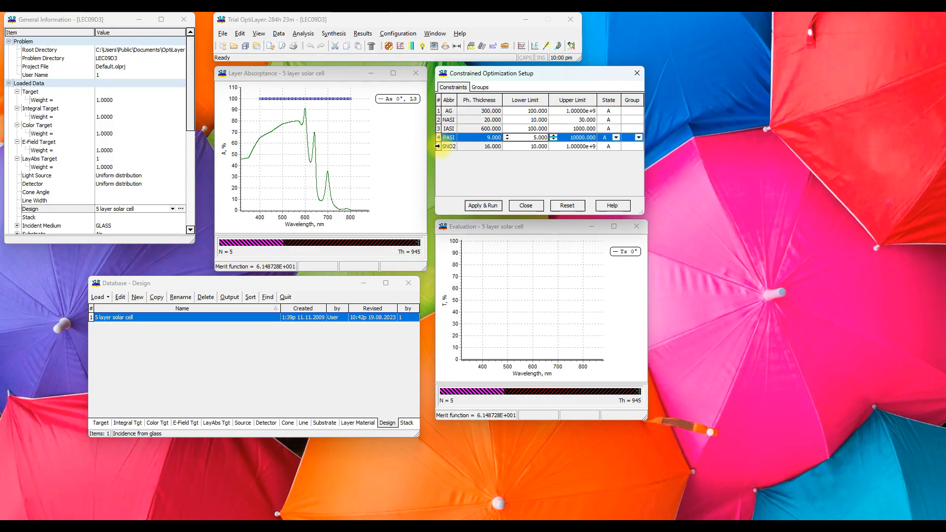
pyautogui.keyDown('shift'); pyautogui.click(438, 146); pyautogui.keyUp('shift')
pyautogui.click(479, 100)
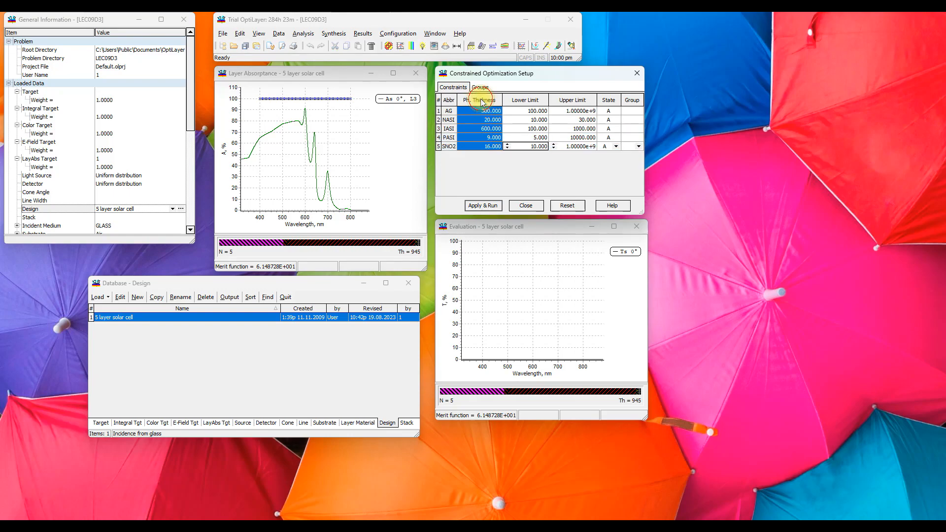
pyautogui.click(519, 98)
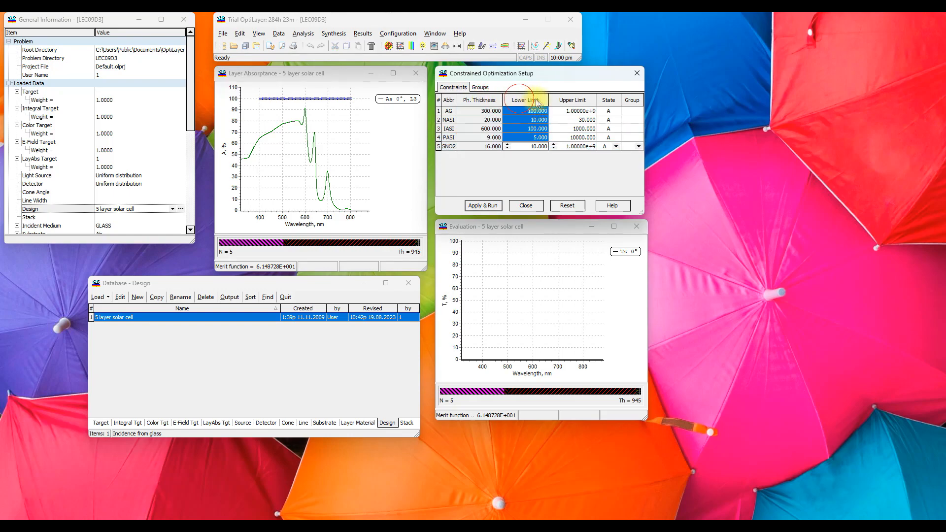
pyautogui.click(566, 100)
pyautogui.click(608, 100)
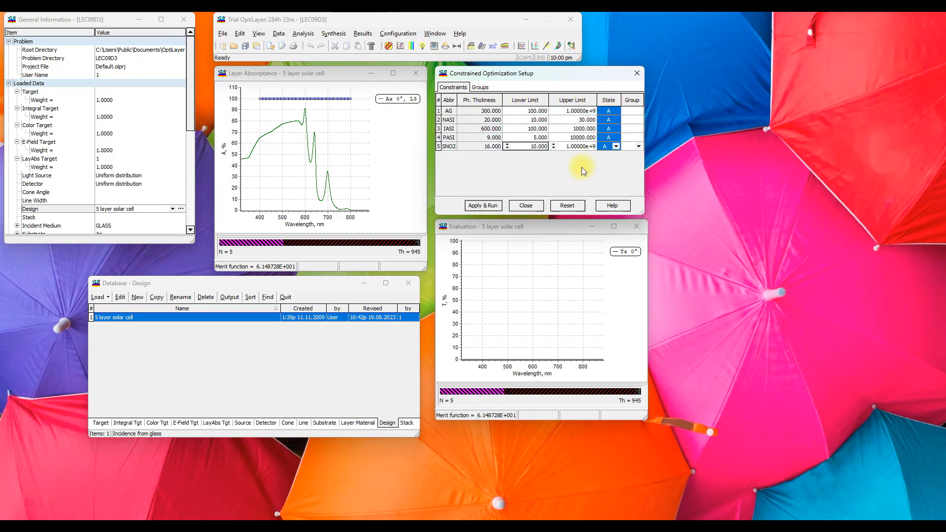
pyautogui.click(492, 206)
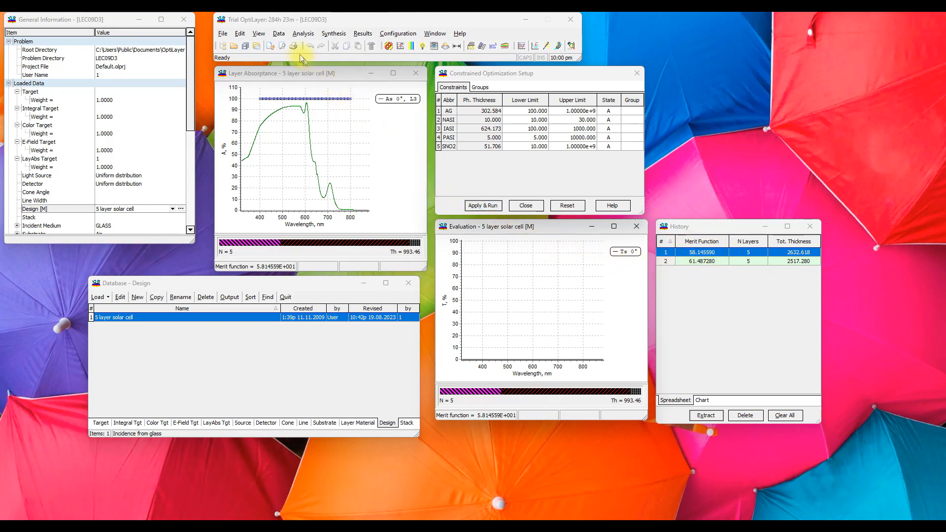
# Save the optimized design to the database as 5 layer solar cell_mod
pyautogui.click(279, 33)
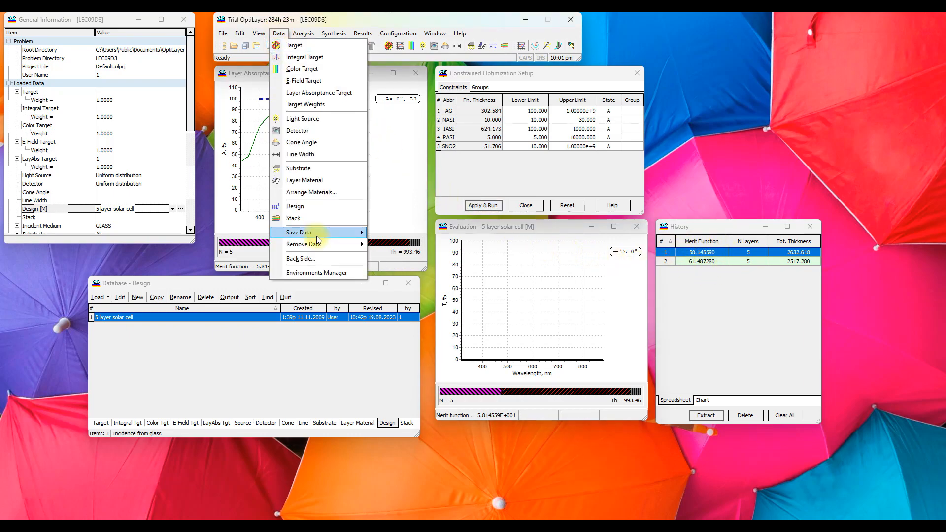
pyautogui.moveTo(315, 233)
pyautogui.click(398, 294)
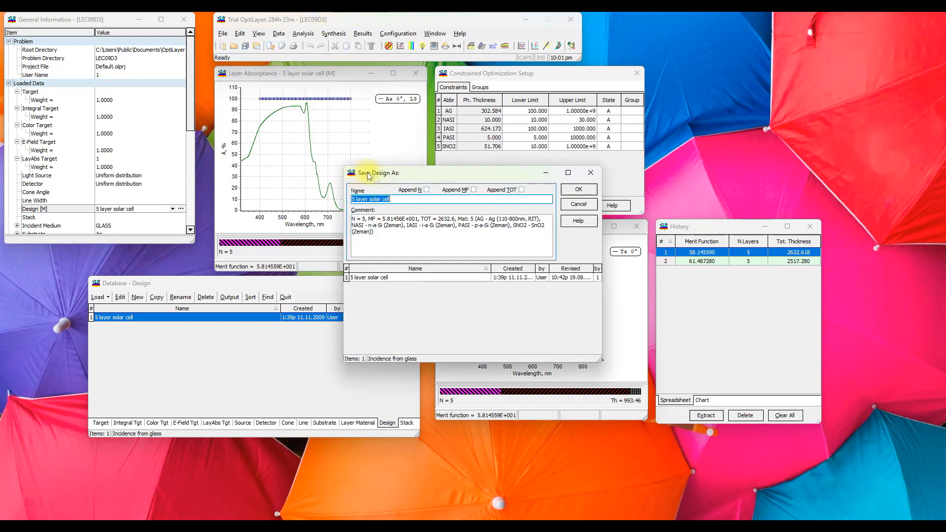
pyautogui.click(397, 199)
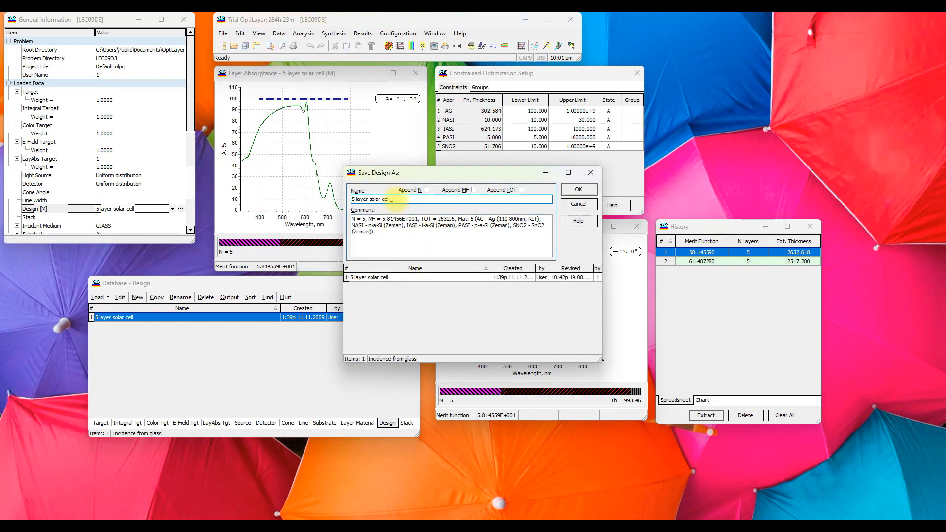
pyautogui.write('_mod')
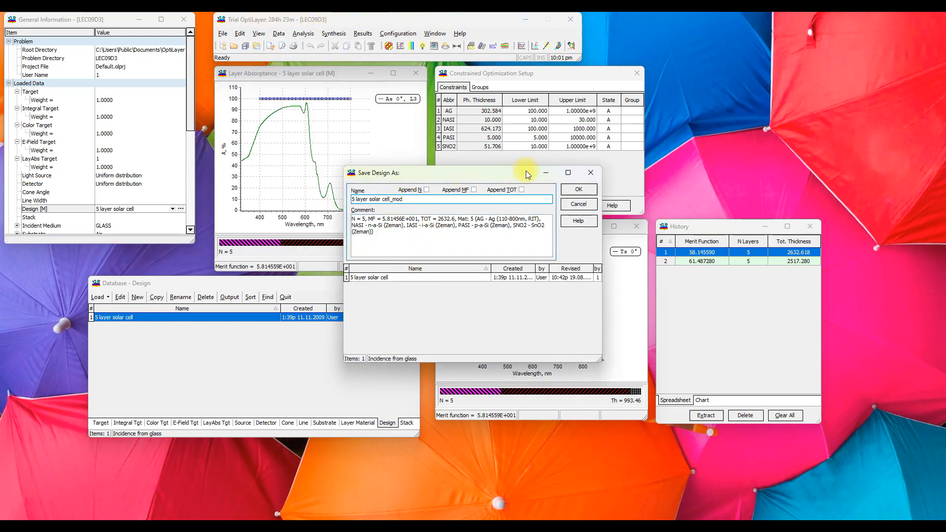
pyautogui.click(572, 190)
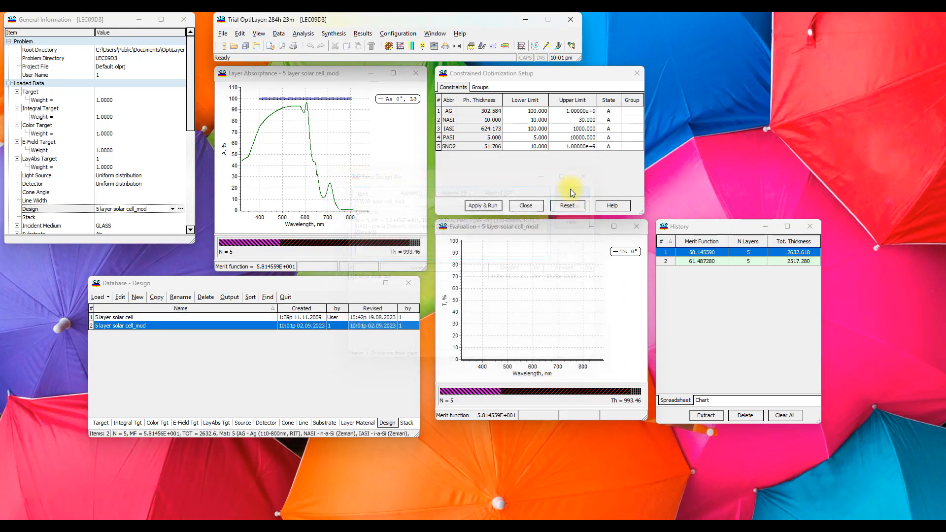
# Load the original and the modified design in turn to compare their absorptance, and examine the modified design's physical layer thicknesses
pyautogui.doubleClick(134, 319)
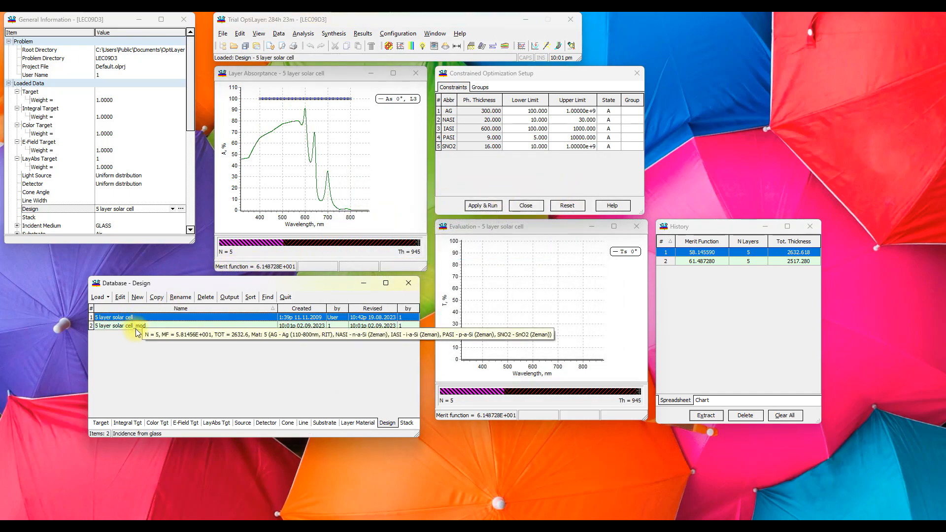
pyautogui.doubleClick(137, 327)
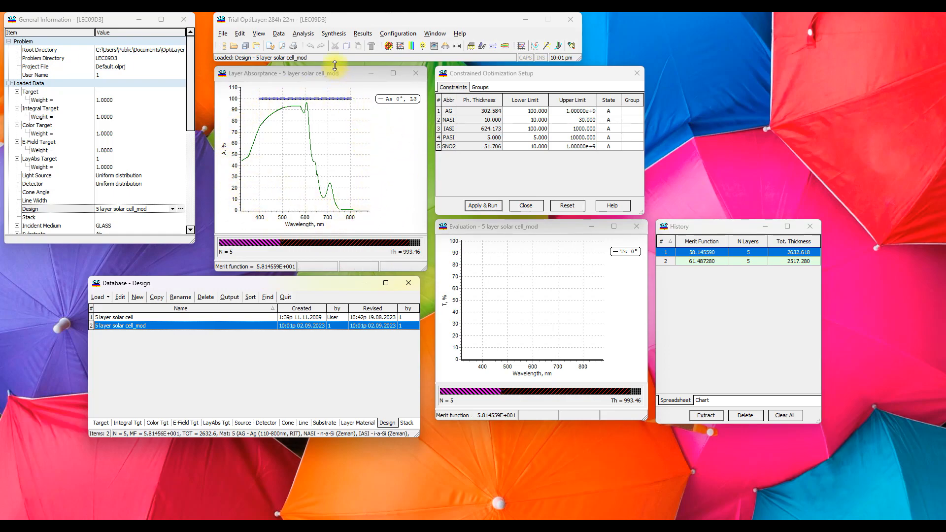
pyautogui.rightClick(36, 210)
pyautogui.click(52, 239)
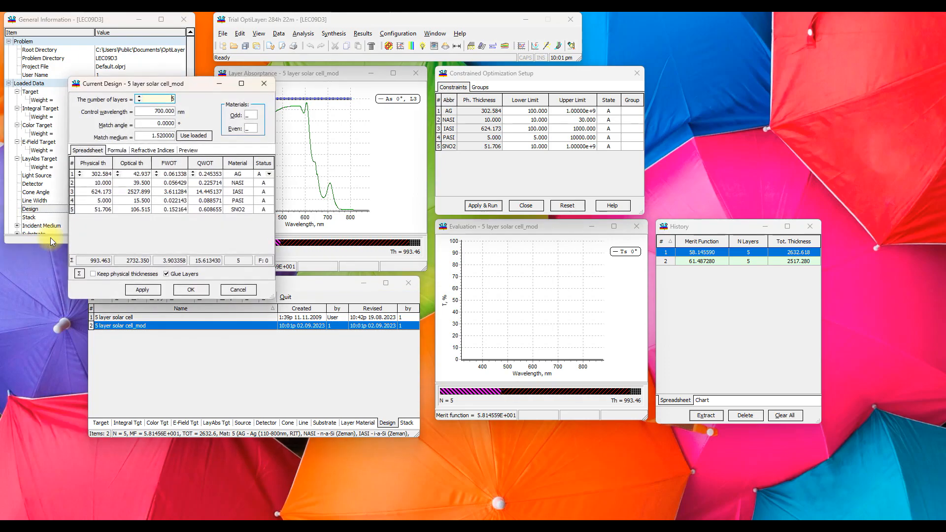
pyautogui.click(97, 164)
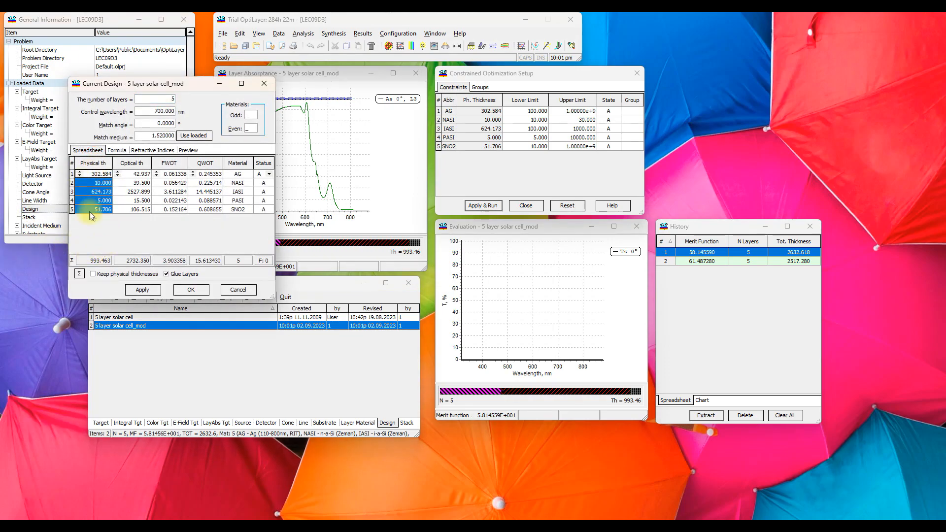
pyautogui.moveTo(81, 200); pyautogui.dragTo(82, 207)
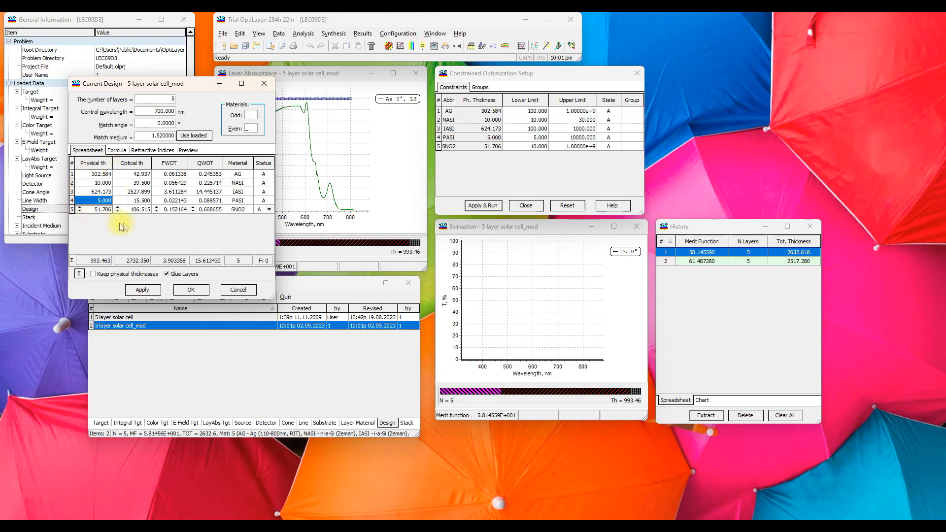
pyautogui.click(481, 100)
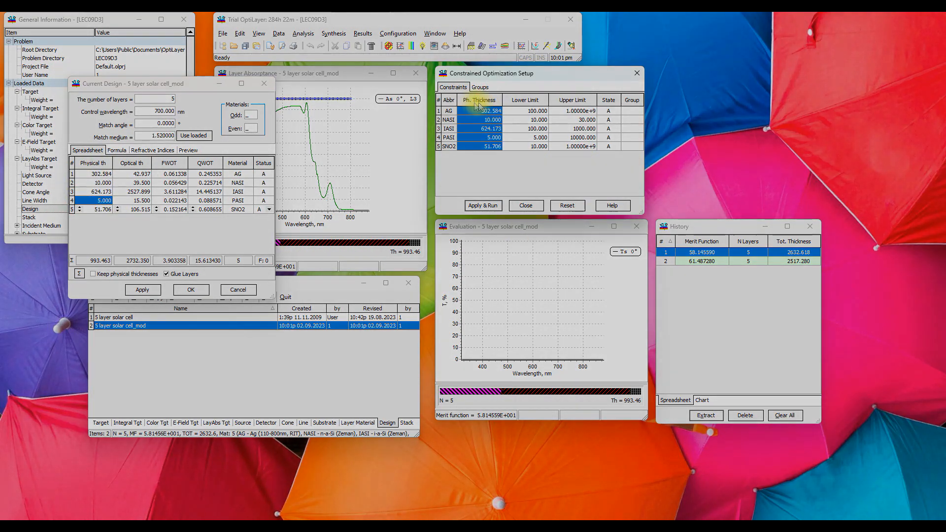